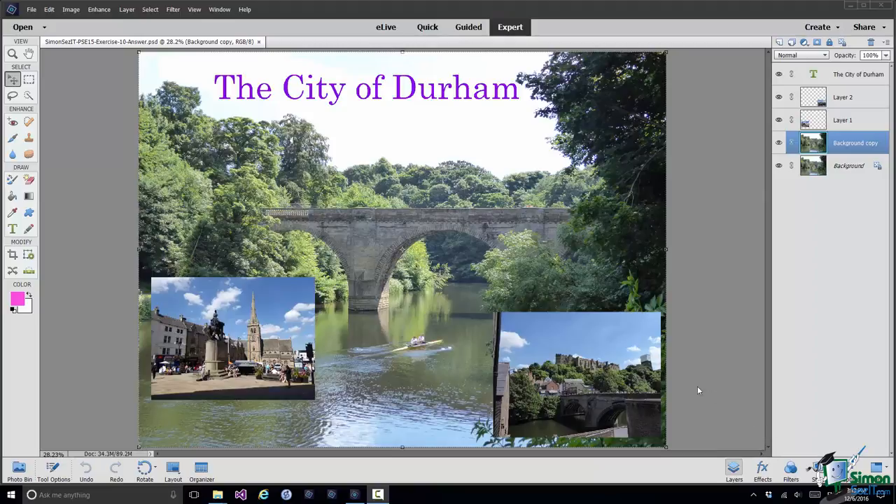
# Edit the 'The City of Durham' title and set only 'The' to the Italic font style.
pyautogui.click(421, 95)
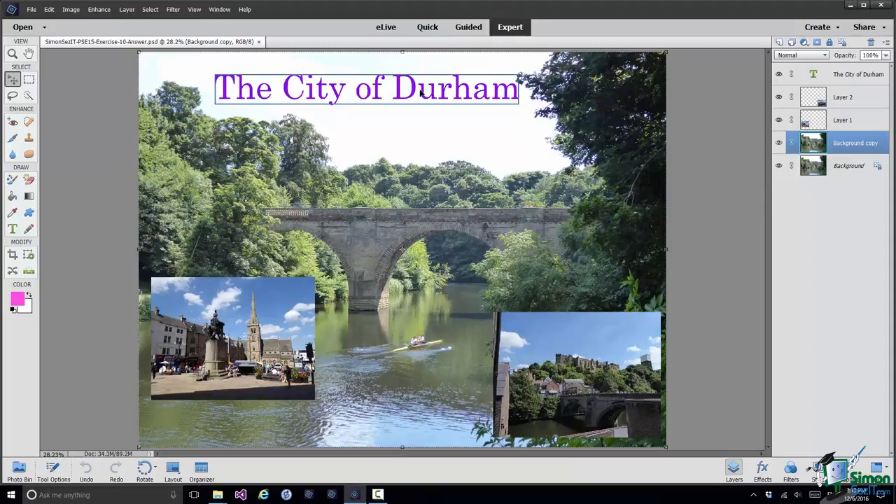
pyautogui.rightClick(421, 91)
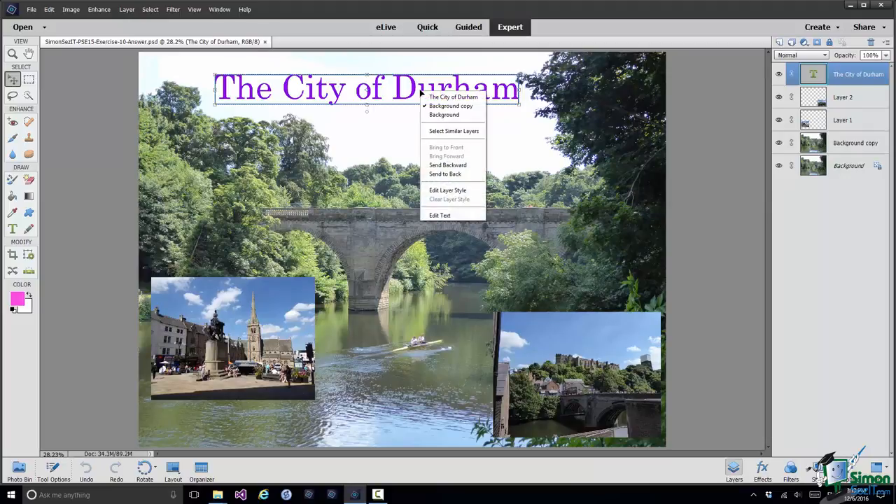
pyautogui.click(434, 216)
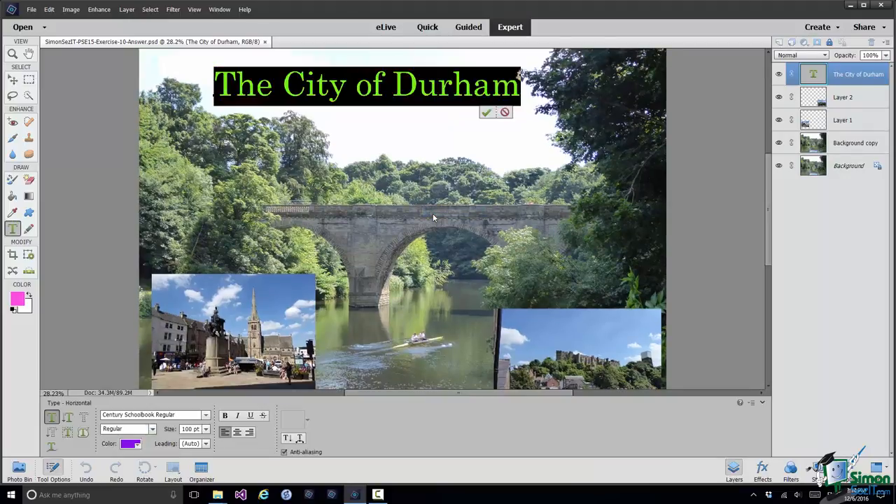
pyautogui.click(395, 90)
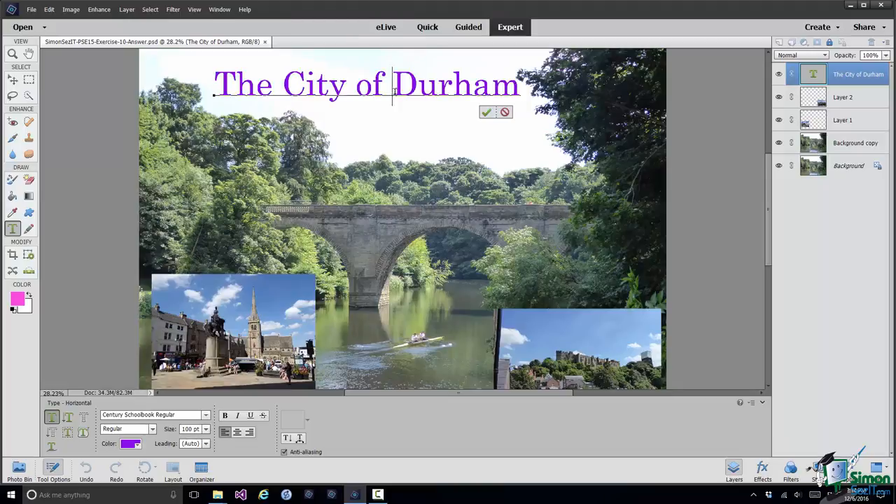
pyautogui.click(490, 114)
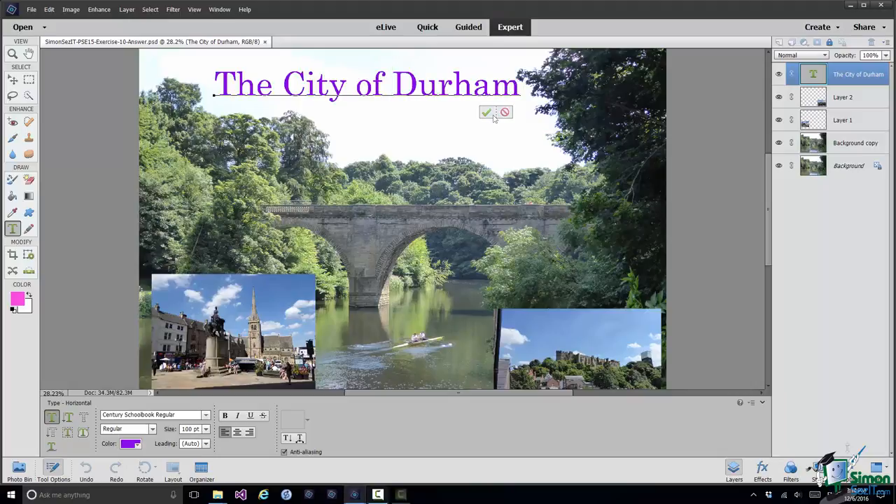
pyautogui.click(274, 84)
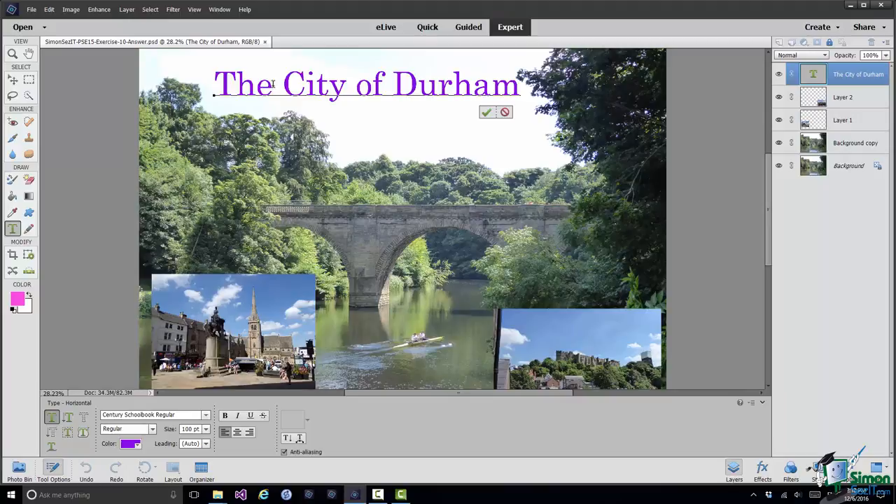
pyautogui.moveTo(273, 85); pyautogui.dragTo(214, 85)
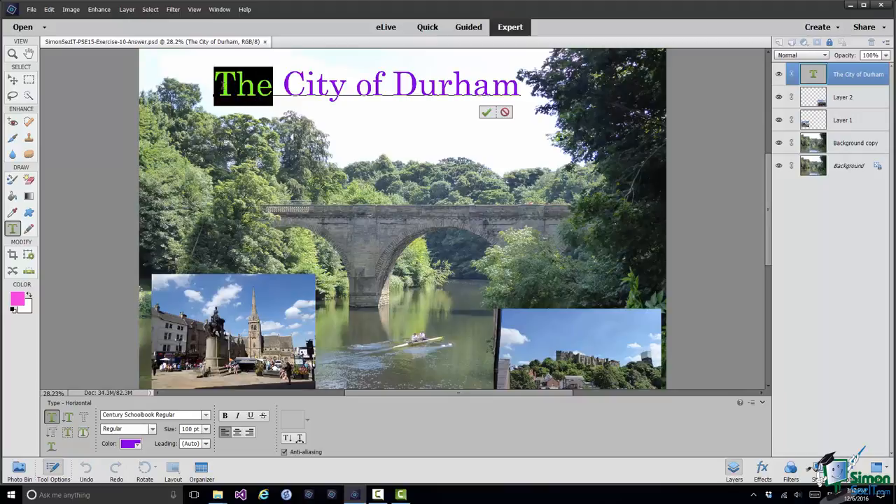
pyautogui.click(153, 430)
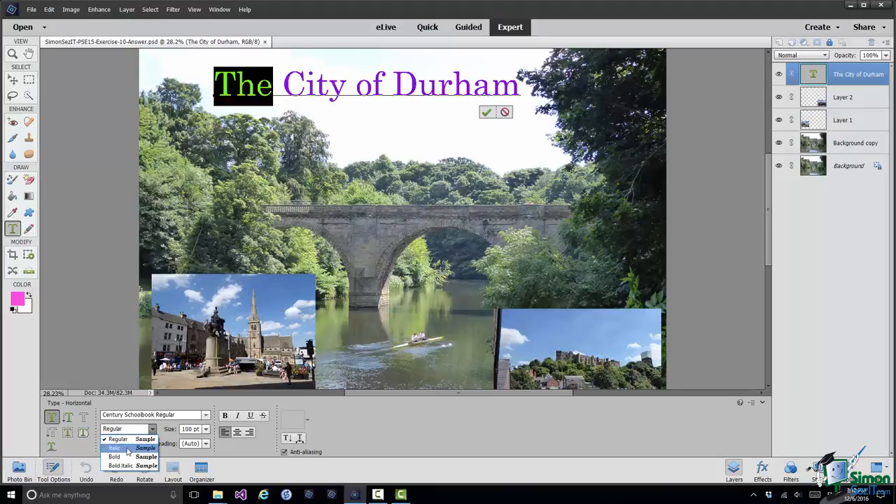
pyautogui.click(128, 449)
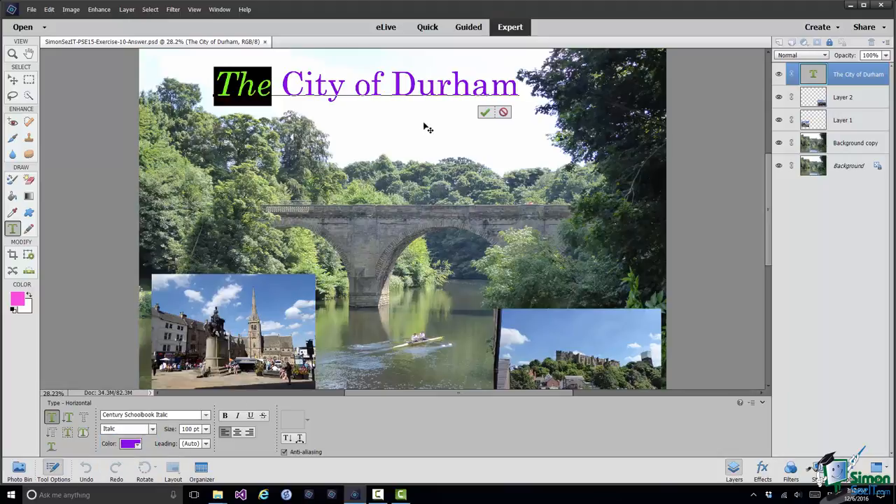
pyautogui.click(436, 80)
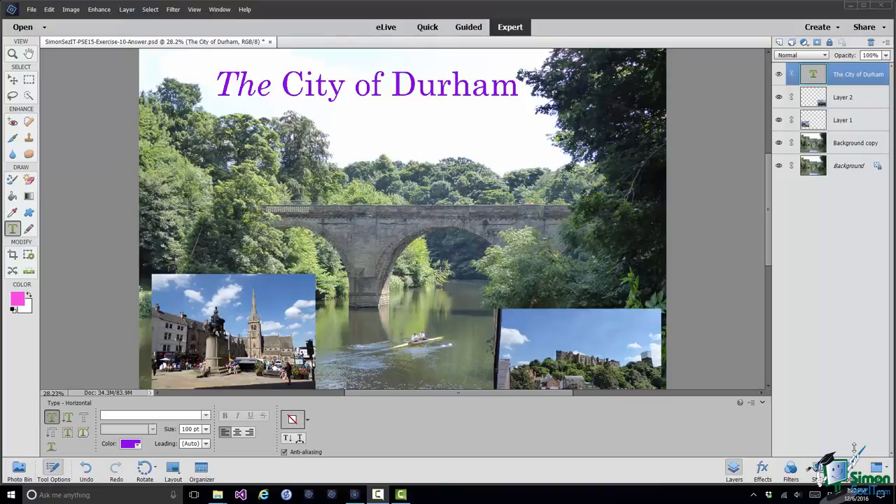
# Apply a Drop Shadows style and then the Outline style to the title text.
pyautogui.click(821, 471)
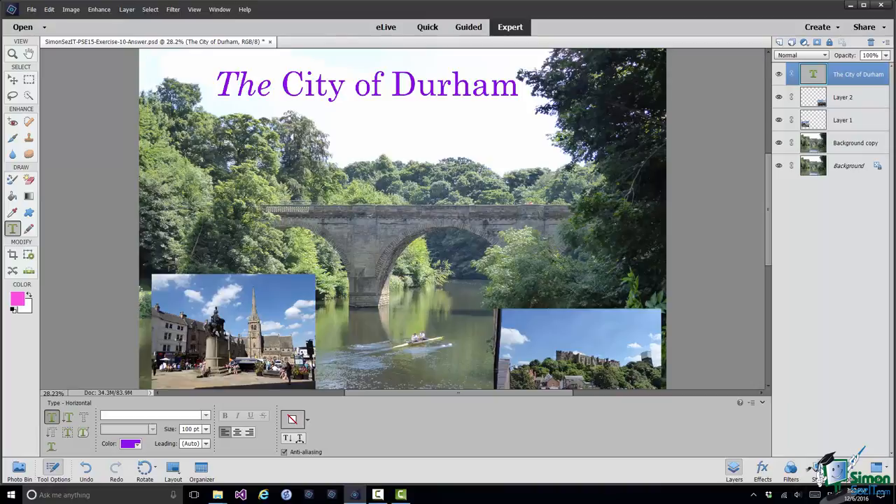
pyautogui.click(817, 469)
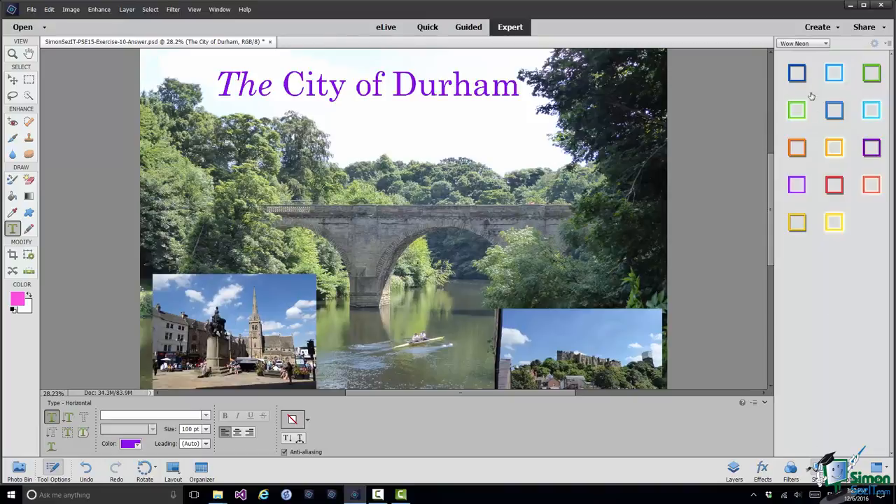
pyautogui.click(826, 44)
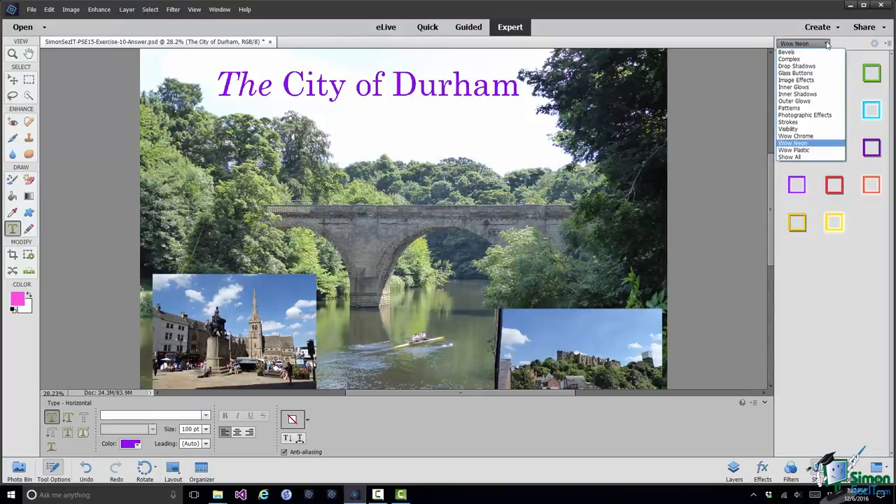
pyautogui.click(816, 65)
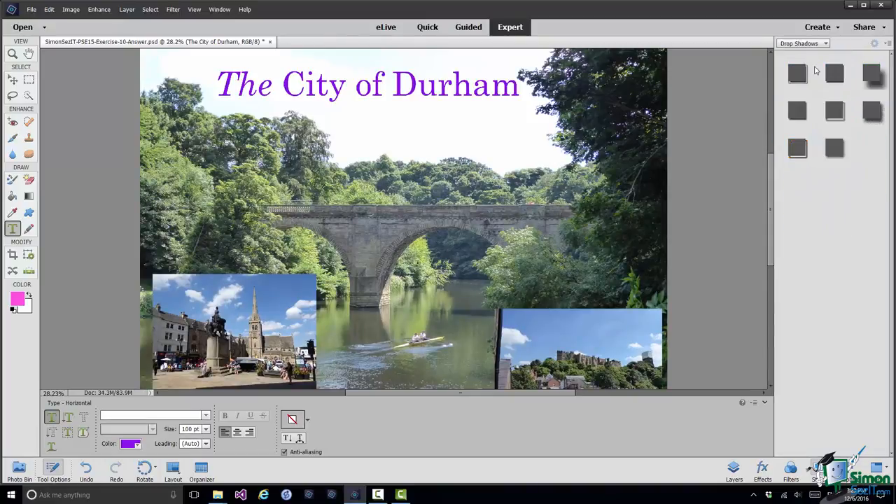
pyautogui.click(876, 76)
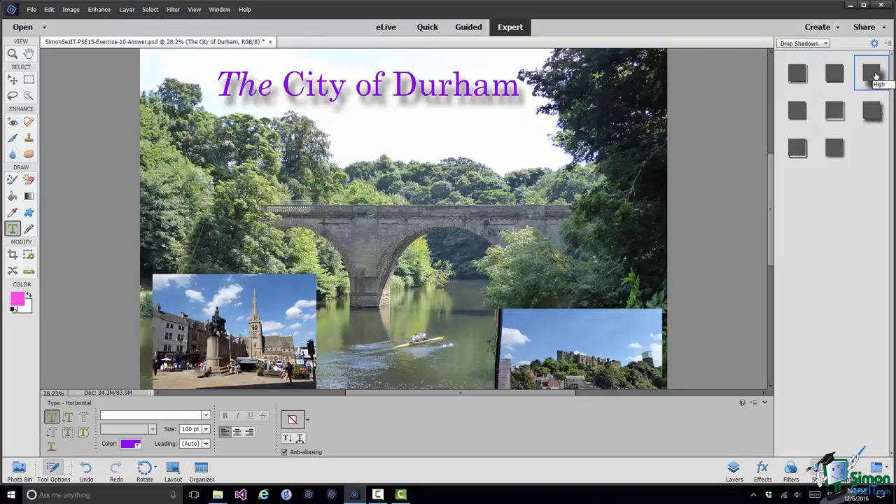
pyautogui.click(798, 150)
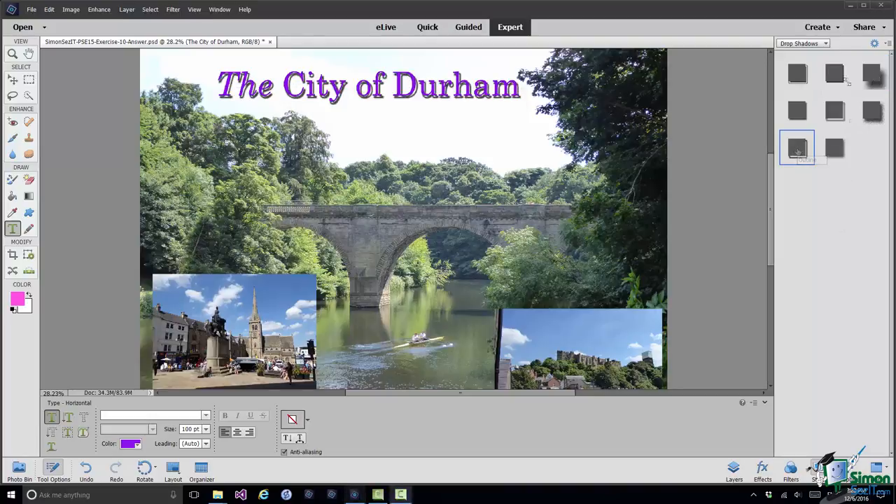
# Apply the Wow-Neon Green On style from the Wow Neon category to the title.
pyautogui.click(827, 43)
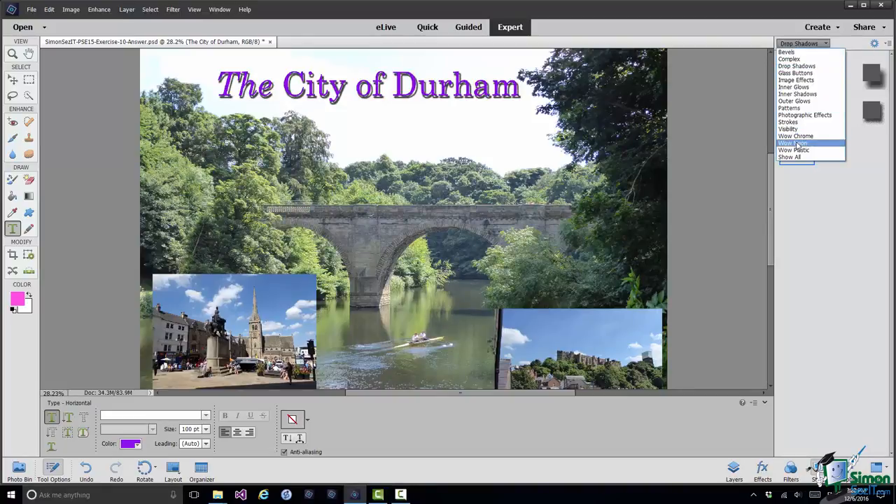
pyautogui.click(795, 143)
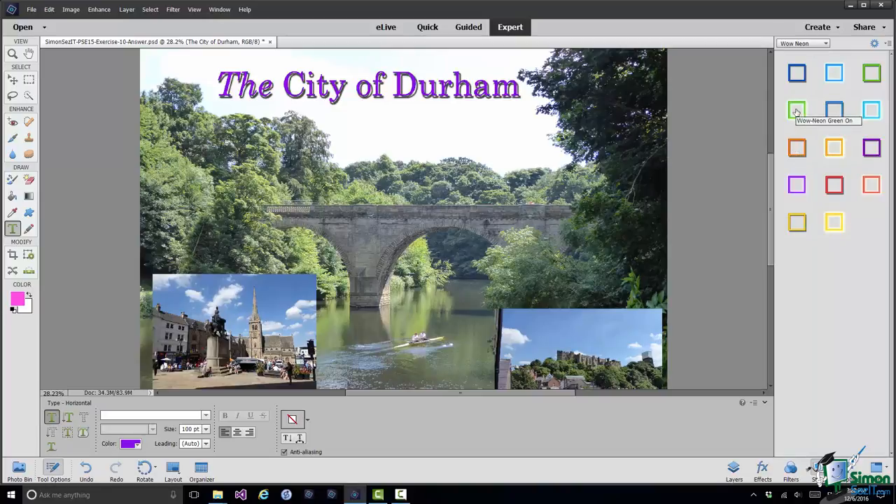
pyautogui.click(796, 111)
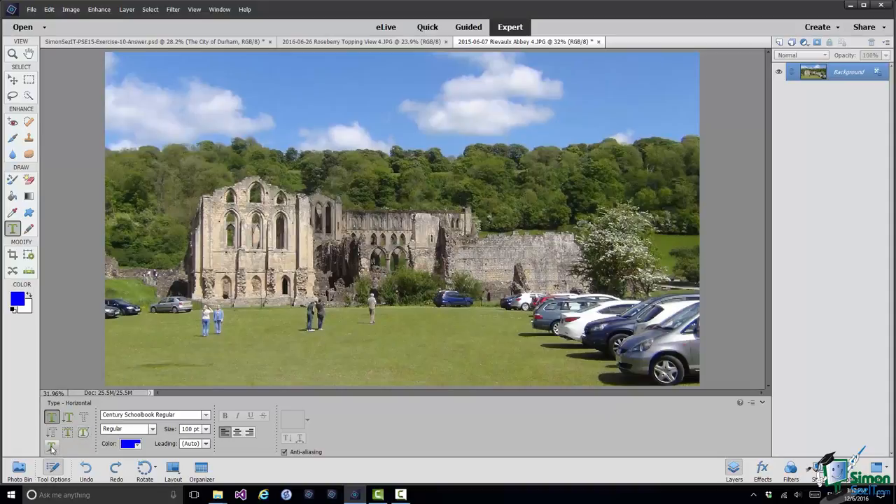
# With the Text on Custom Path tool, draw a freehand line along the abbey roofline.
pyautogui.click(51, 446)
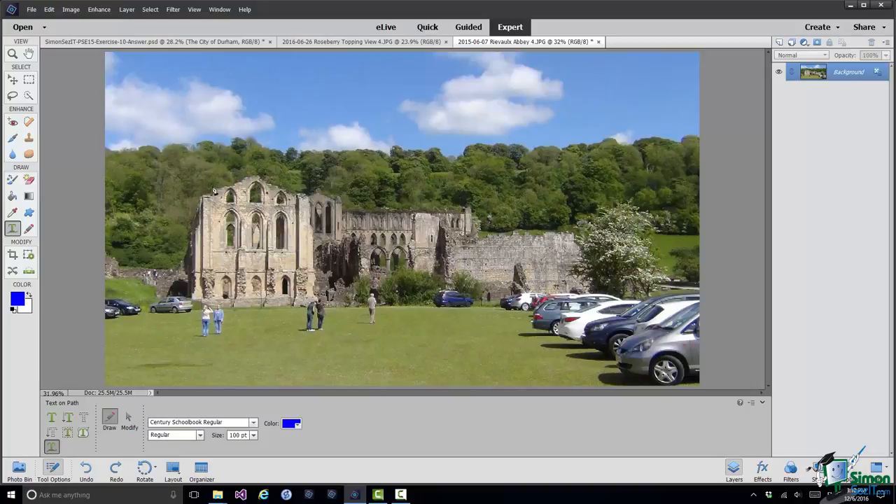
pyautogui.moveTo(213, 189)
pyautogui.mouseDown()
pyautogui.moveTo(264, 175)
pyautogui.moveTo(366, 207)
pyautogui.moveTo(469, 206)
pyautogui.mouseUp()
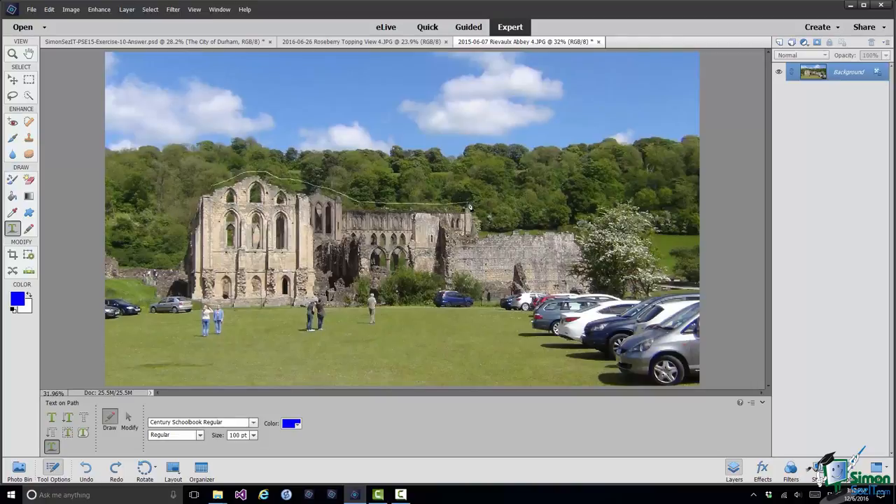
pyautogui.moveTo(470, 207); pyautogui.dragTo(469, 206)
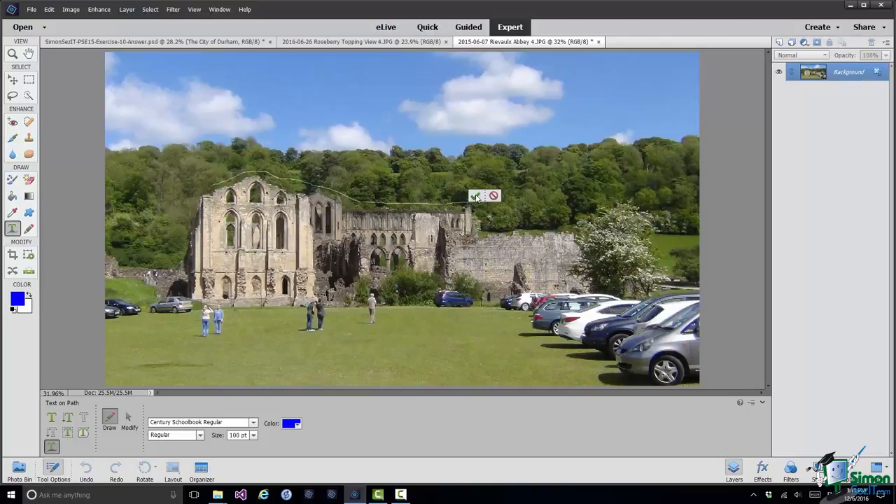
# Commit the roofline path, review its points with Modify, and commit it again.
pyautogui.click(475, 196)
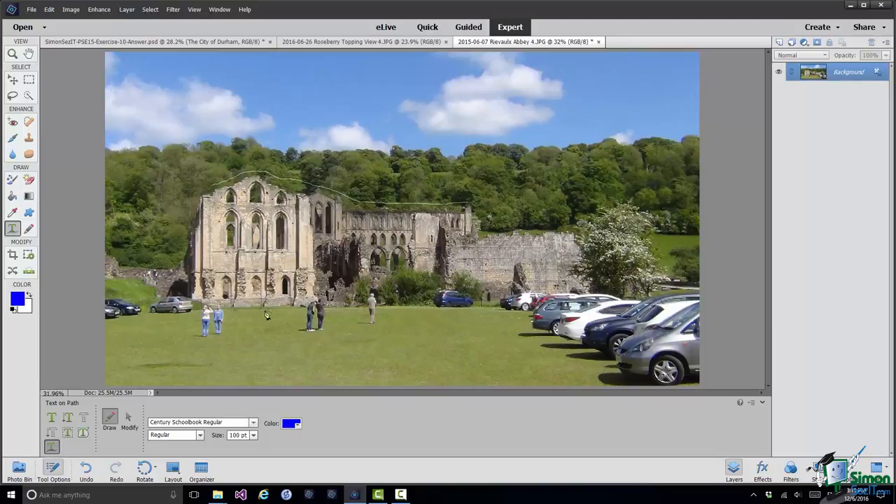
pyautogui.click(128, 420)
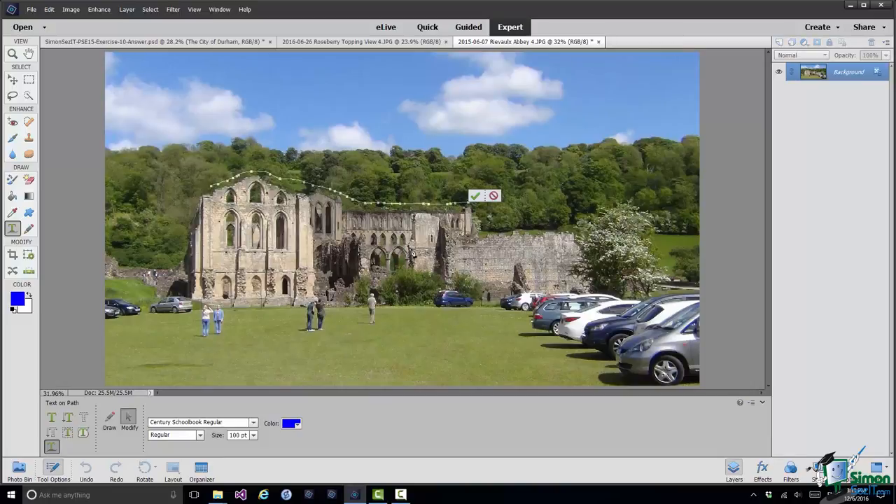
pyautogui.click(475, 197)
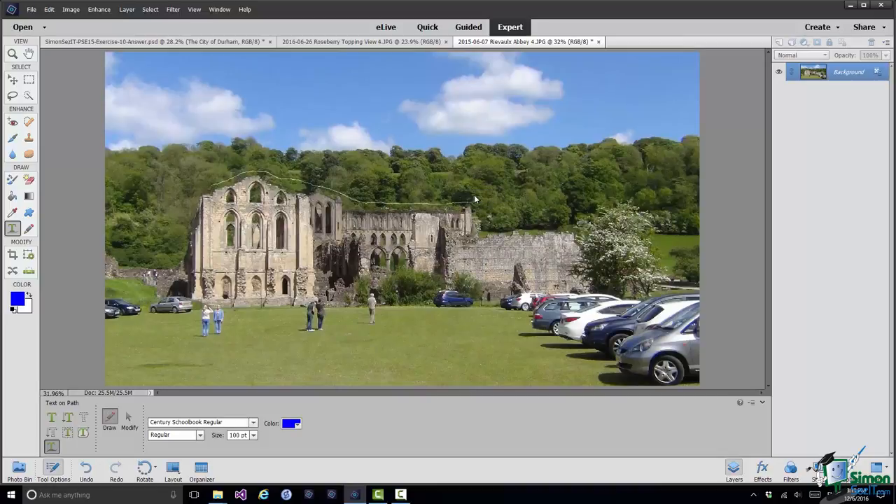
# Set the text color to yellow and the size to 36 pt.
pyautogui.click(298, 429)
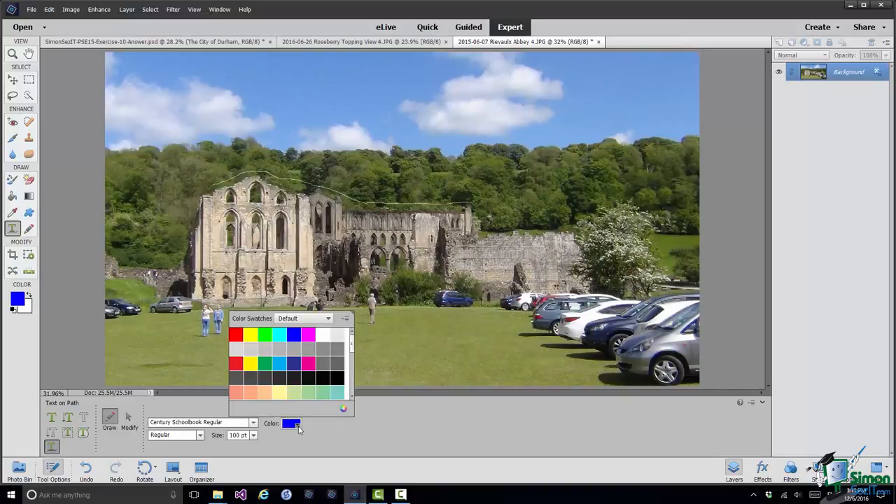
pyautogui.click(250, 335)
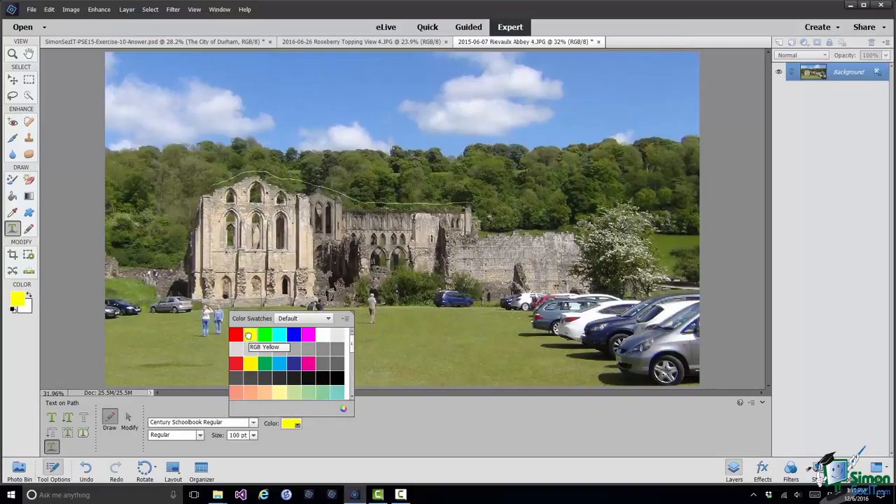
pyautogui.click(253, 436)
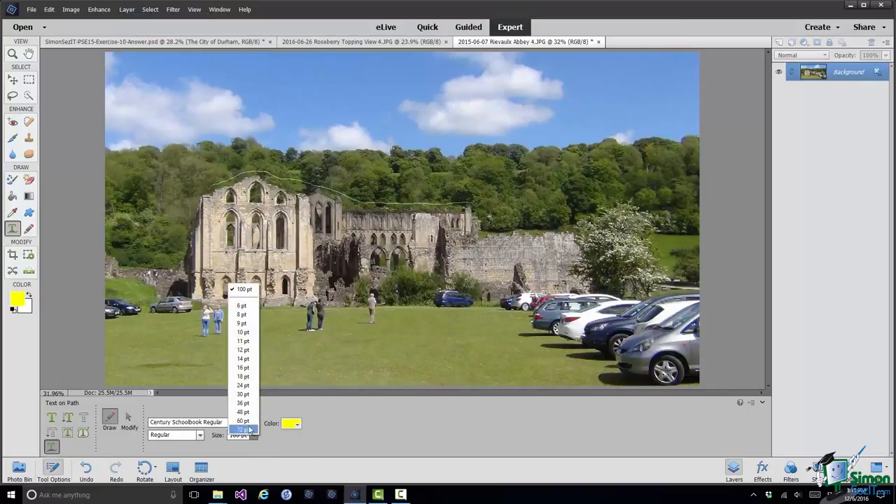
pyautogui.click(243, 403)
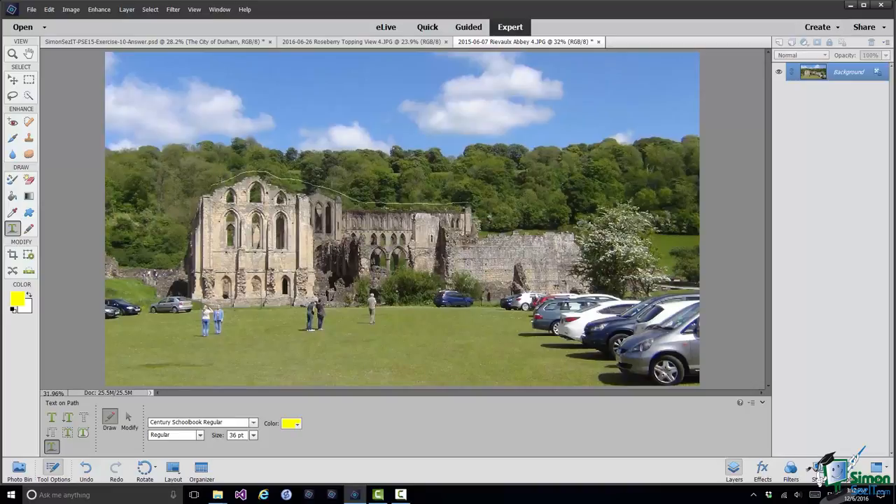
# Type 'Rievaulx Abbey' along the path, commit it, and select the Background layer.
pyautogui.click(220, 180)
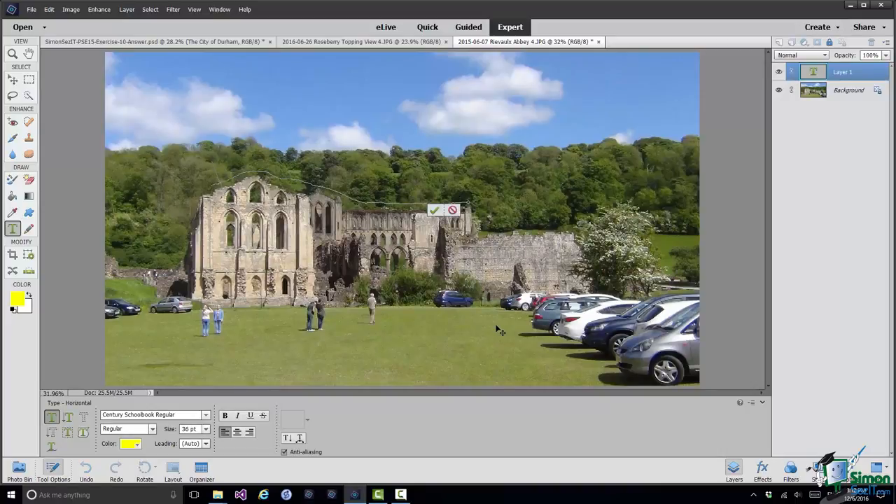
pyautogui.write('Riev')
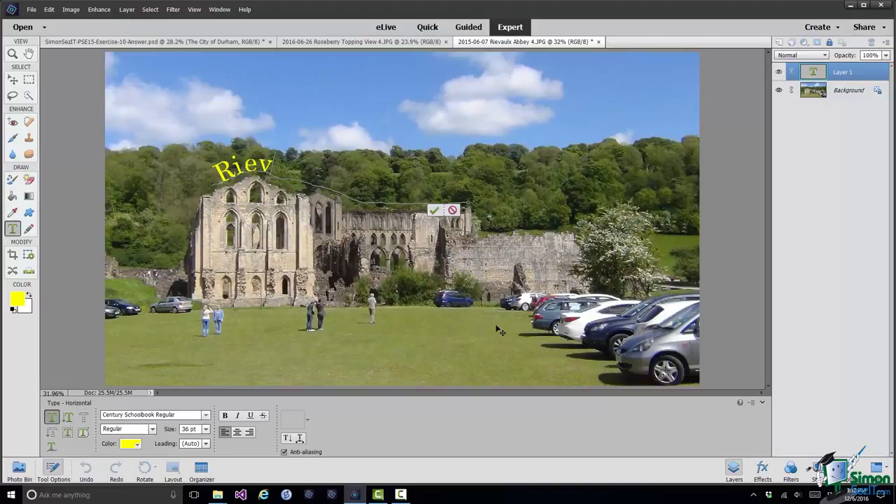
pyautogui.write('aulx Abbey')
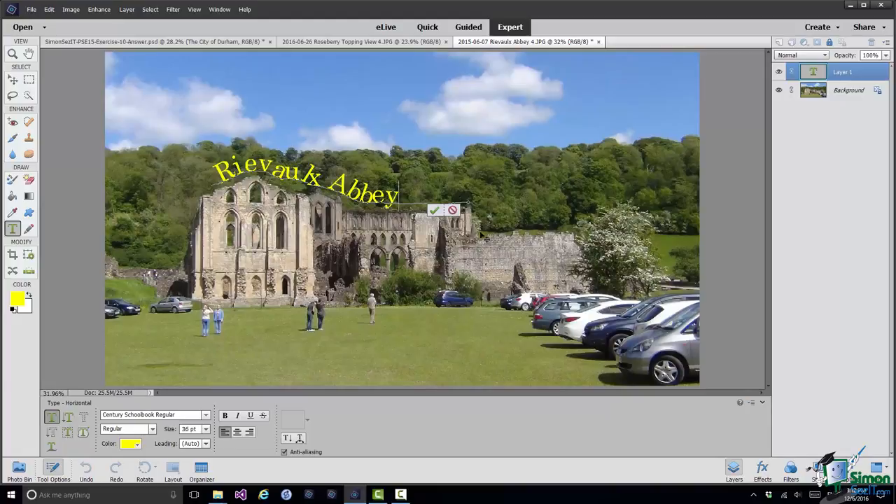
pyautogui.click(434, 210)
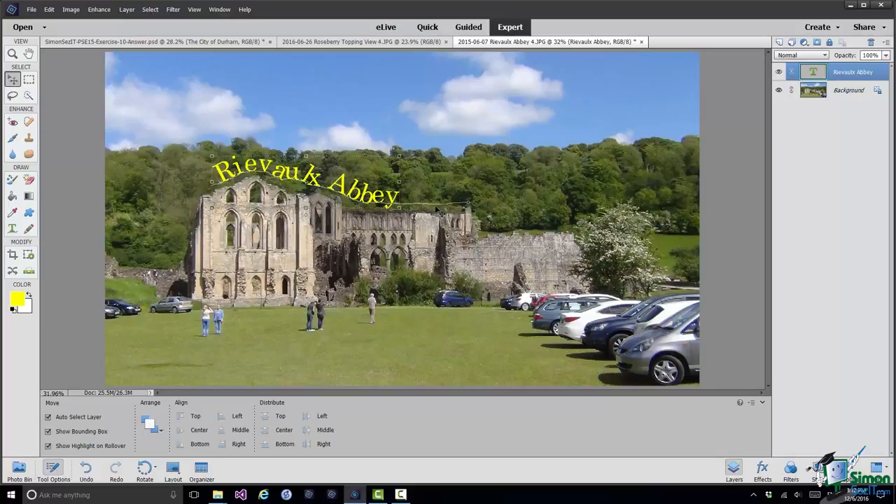
pyautogui.click(695, 171)
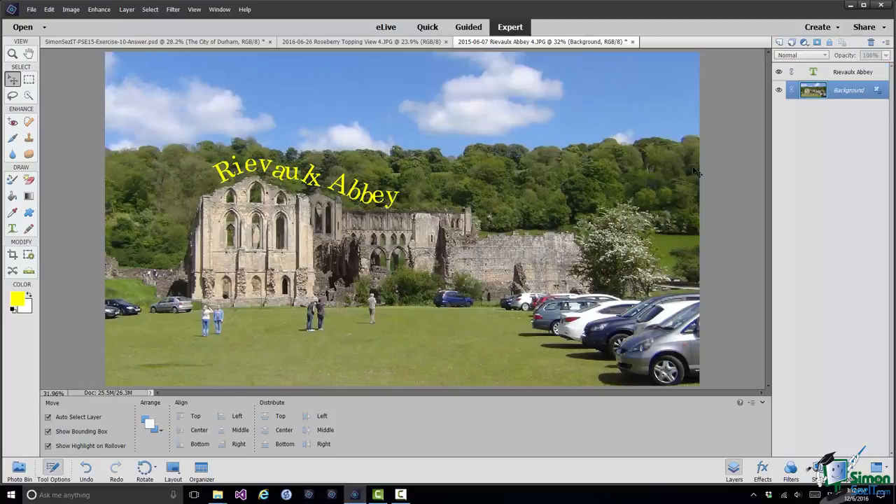